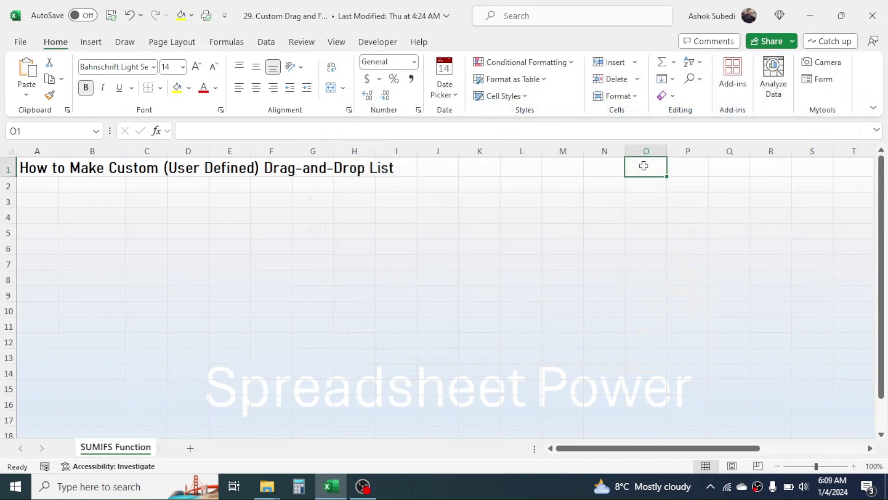
Enter 'Months' in B3 and January in B4, then drag-fill through December in B15.
left_click(104, 199)
type("Months")
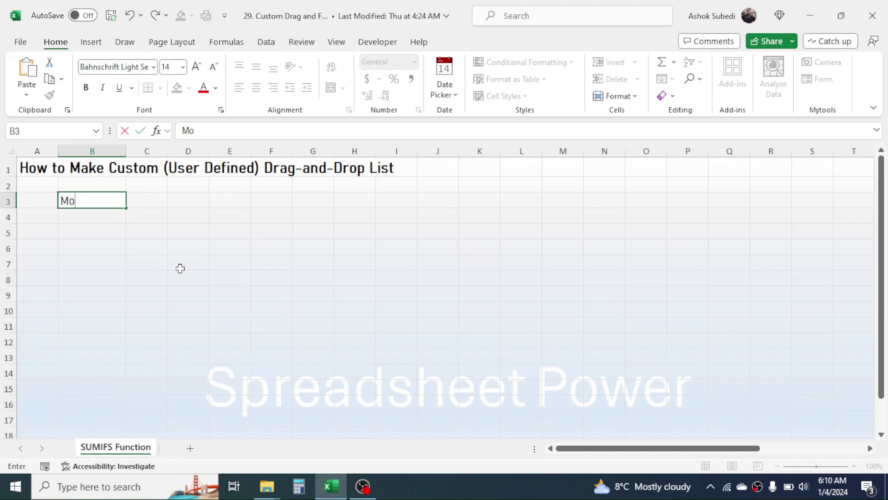
key("Return")
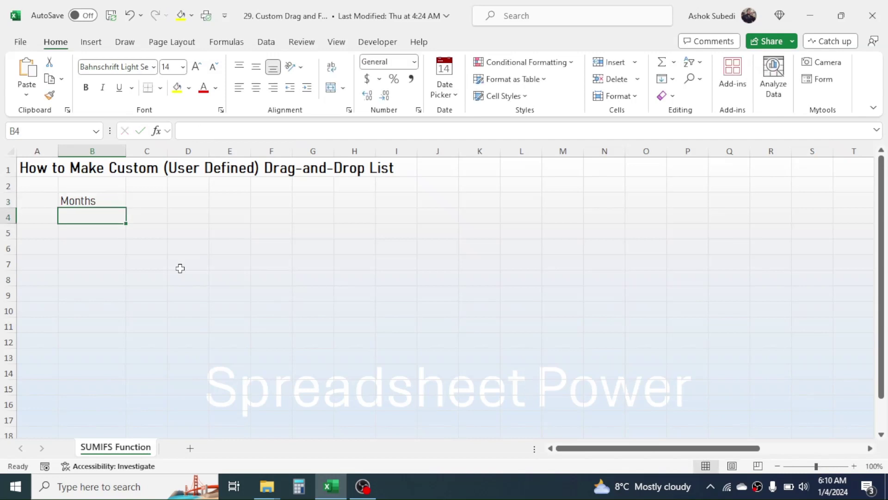
type("Ja")
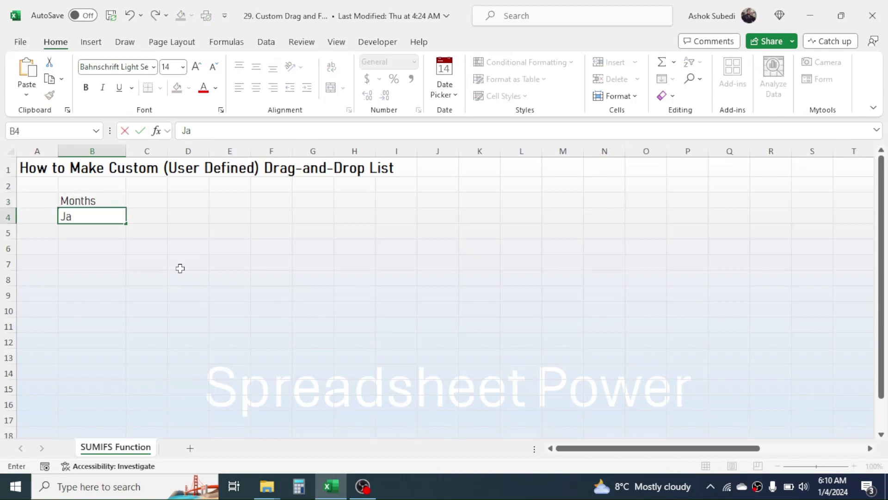
type("nuary")
key("Return")
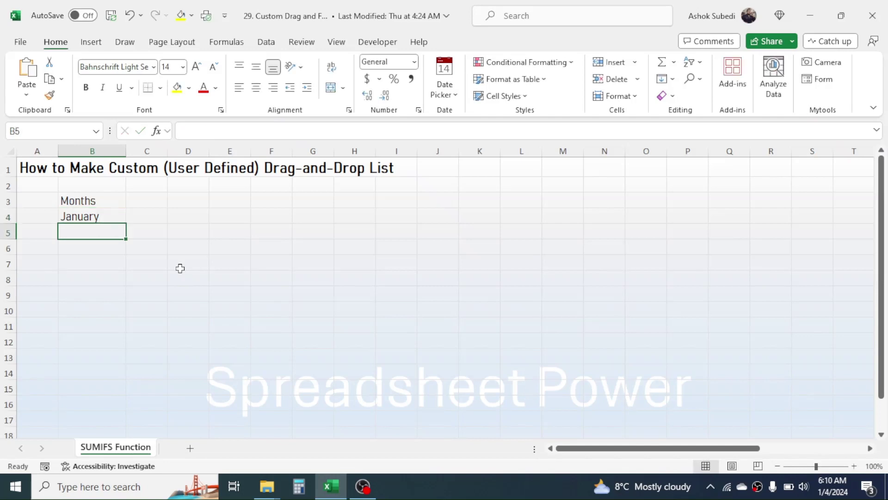
left_click(98, 215)
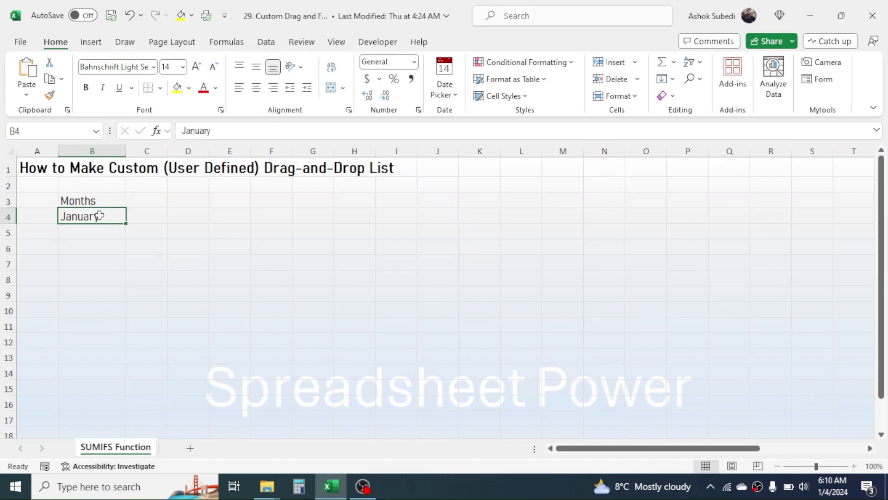
left_click_drag(127, 224, 121, 392)
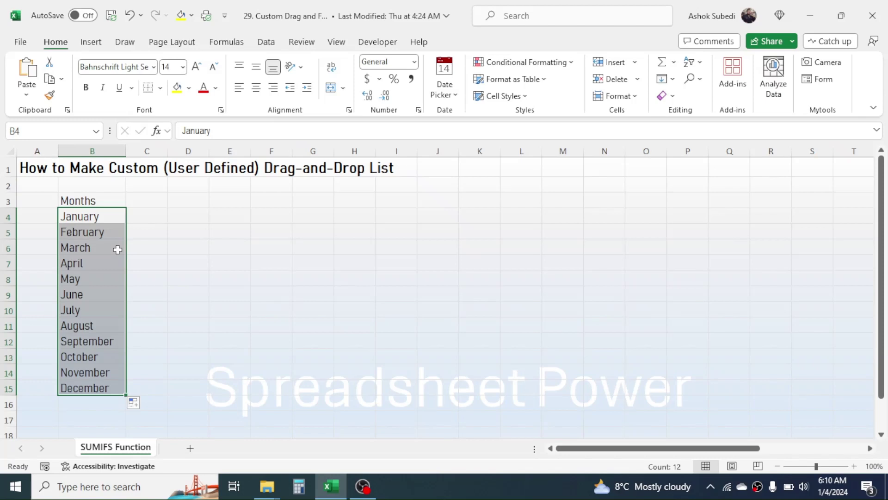
Enter 'Days' in C3 and Sun in C4, then drag-fill through Sat in C10.
left_click(149, 202)
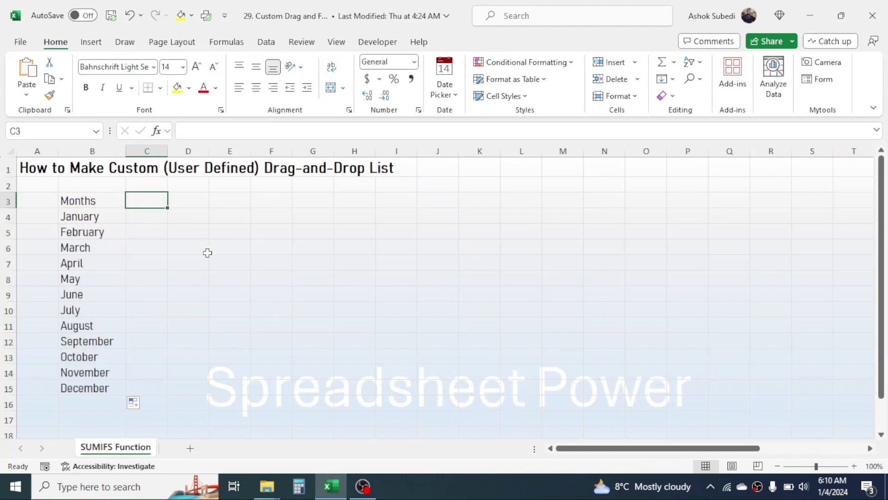
type("Days")
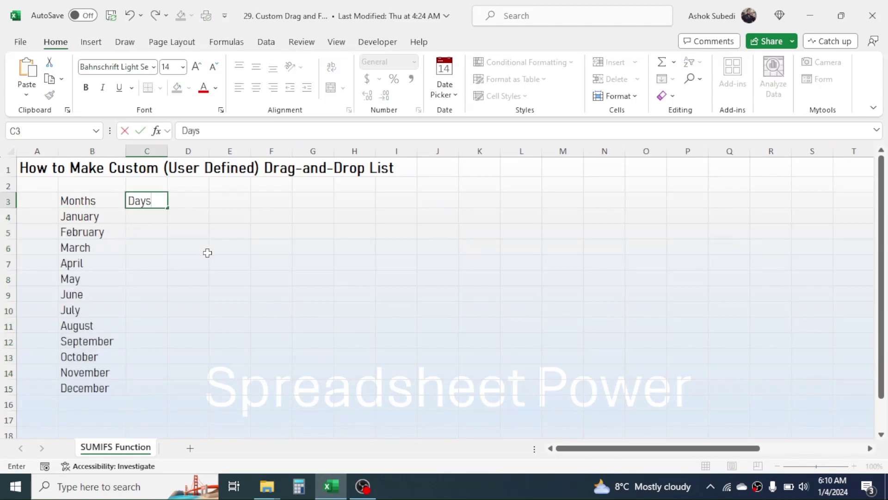
key("Return")
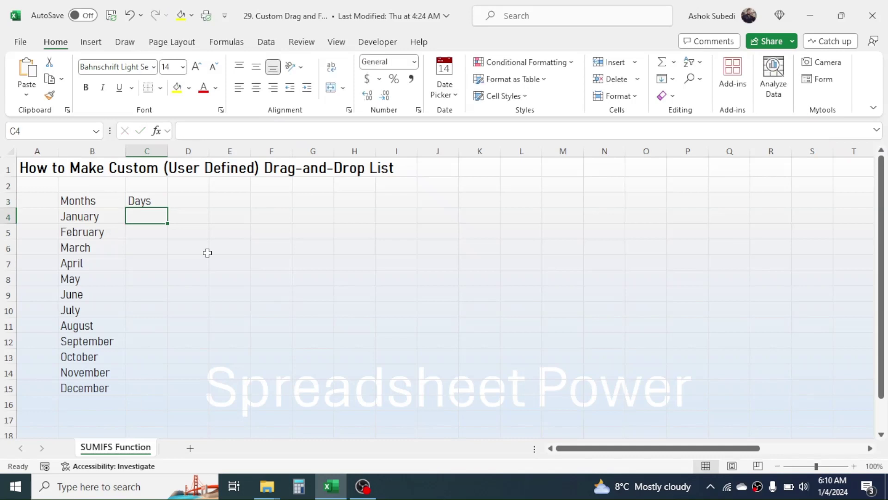
type("Sun")
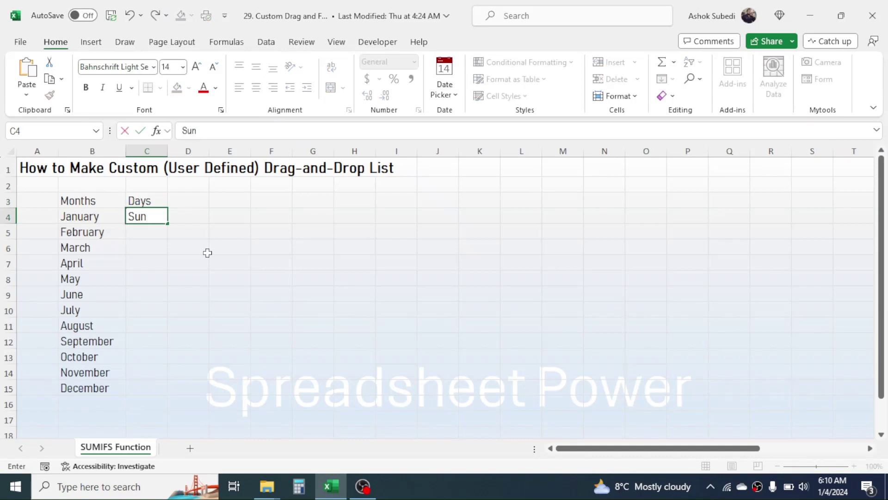
key("Return")
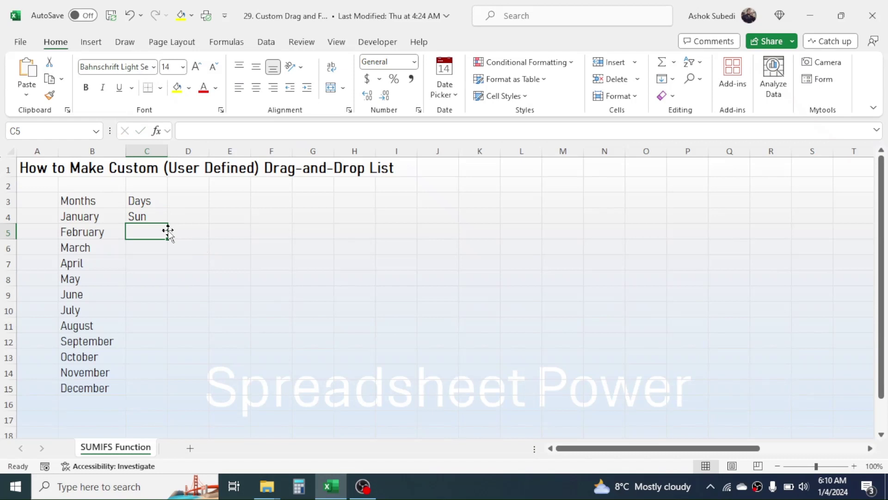
left_click(154, 214)
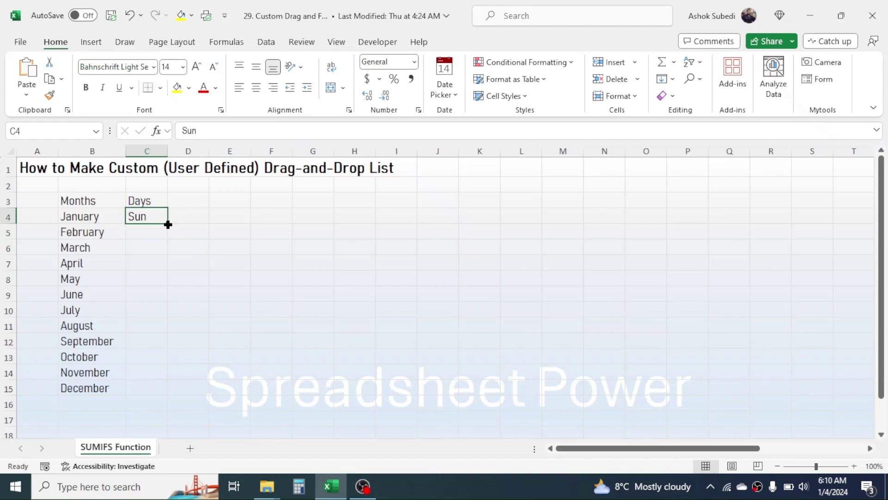
left_click_drag(167, 224, 159, 318)
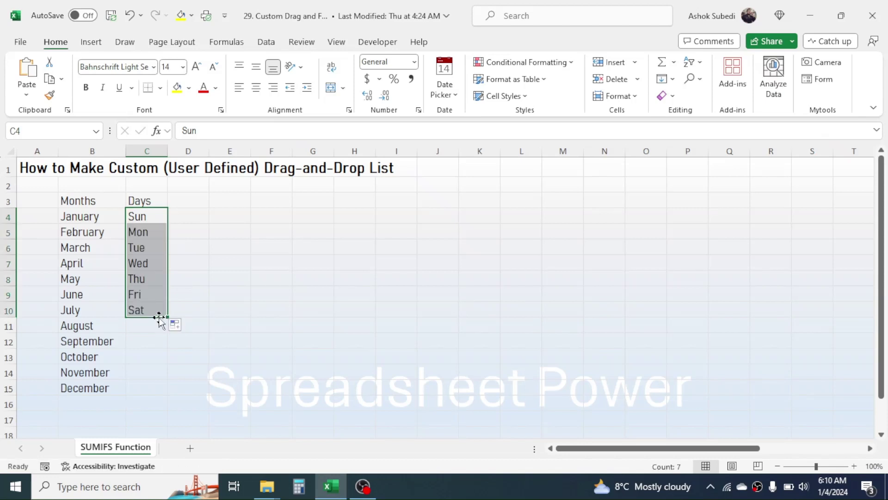
left_click(226, 264)
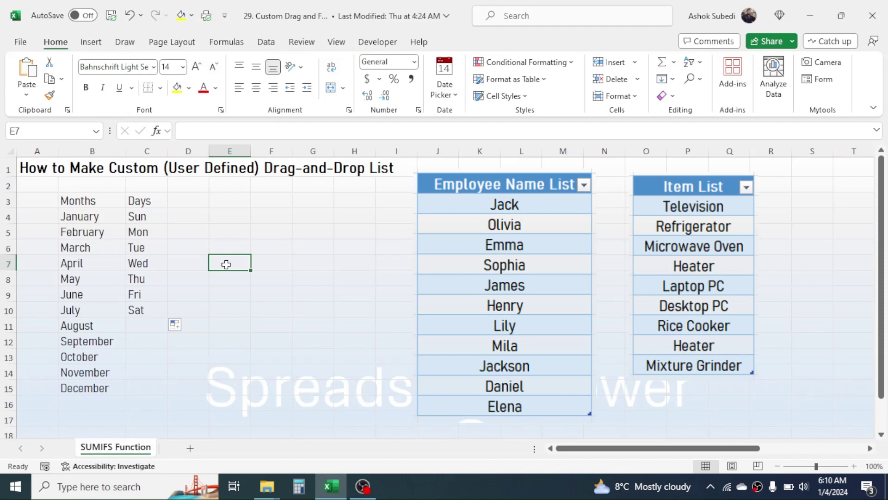
Enter Jack in H3 and drag-fill the eleven employee names down to Elena in H13.
left_click(353, 199)
type("Jac")
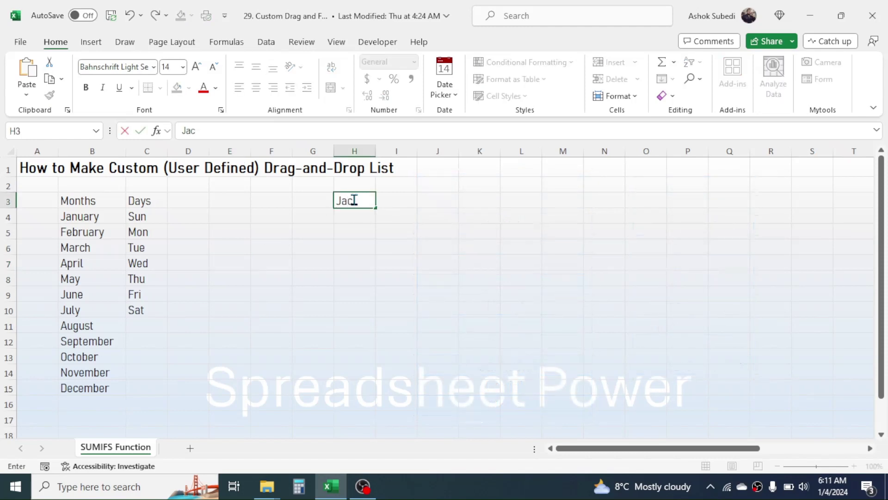
type("k")
key("Return")
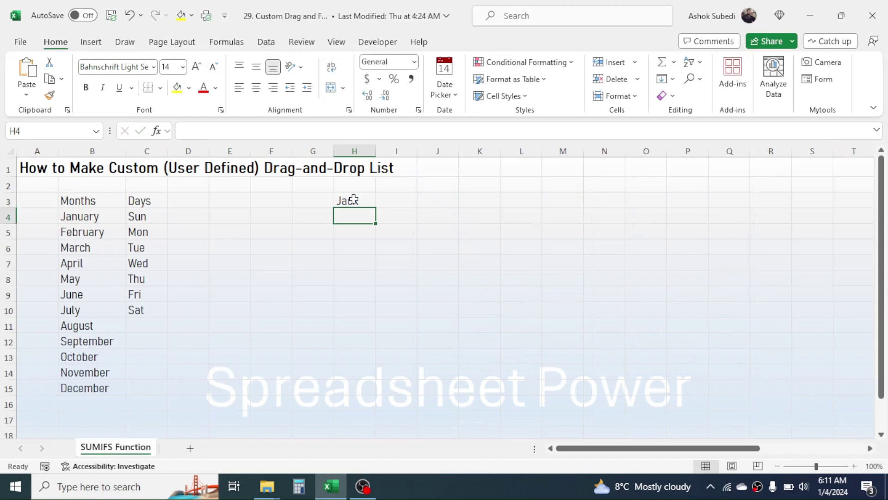
left_click(352, 200)
left_click_drag(376, 208, 365, 362)
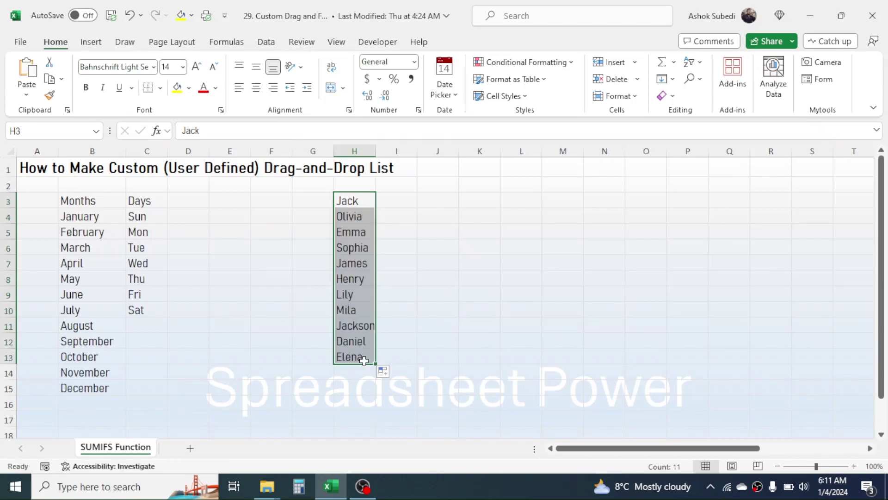
left_click(473, 272)
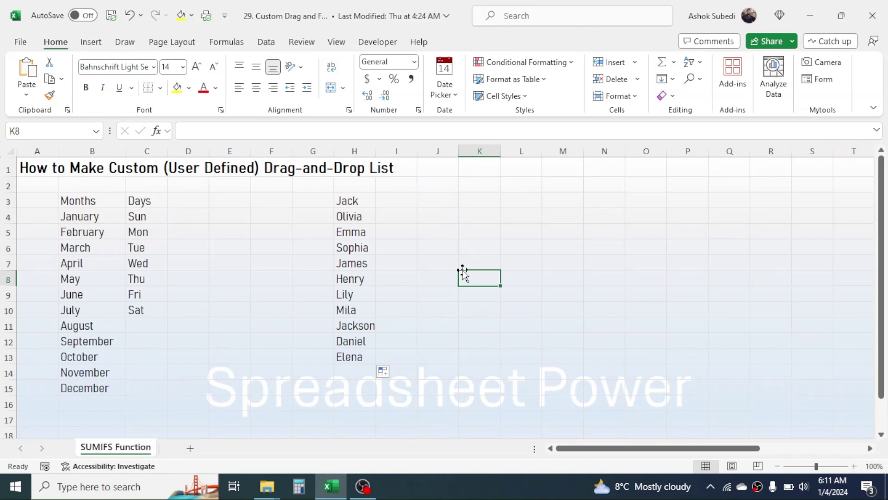
left_click_drag(349, 201, 341, 352)
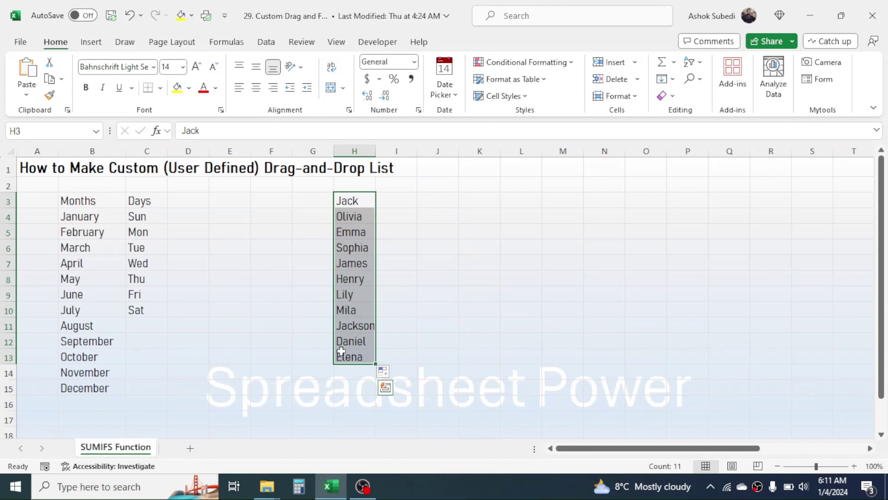
left_click(458, 274)
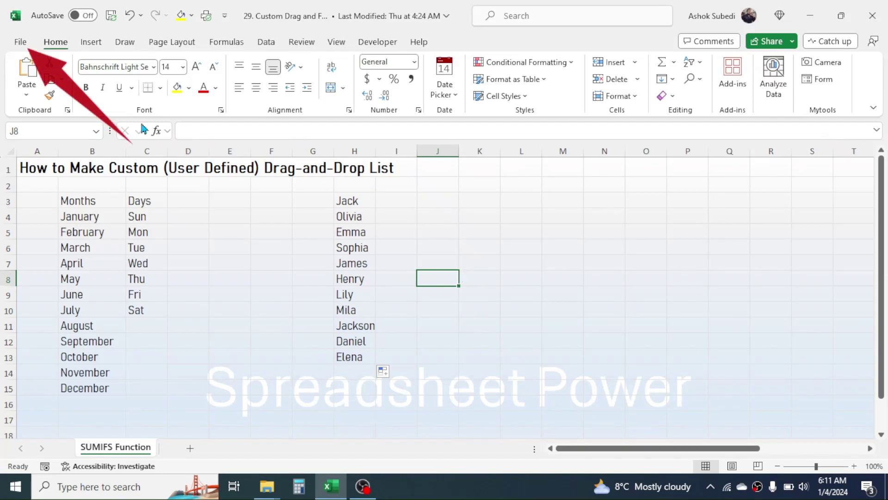
Reach Edit Custom Lists from the General section of Excel Options' Advanced page.
left_click(21, 46)
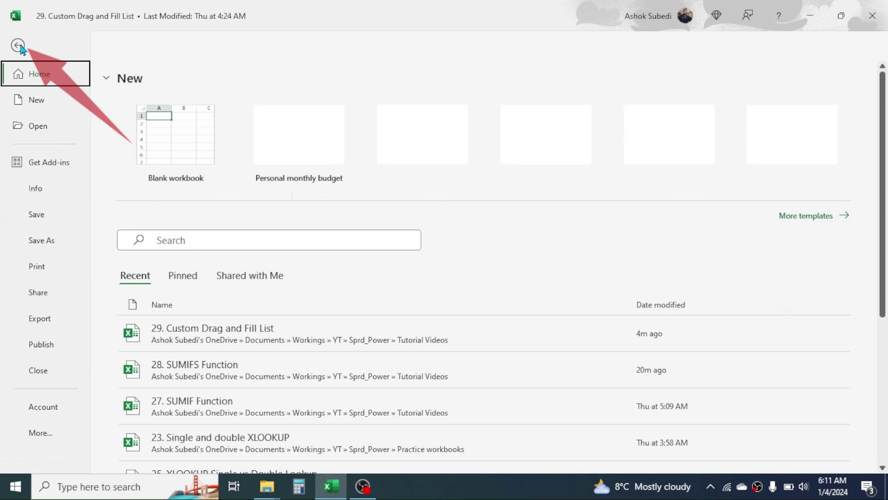
left_click(50, 431)
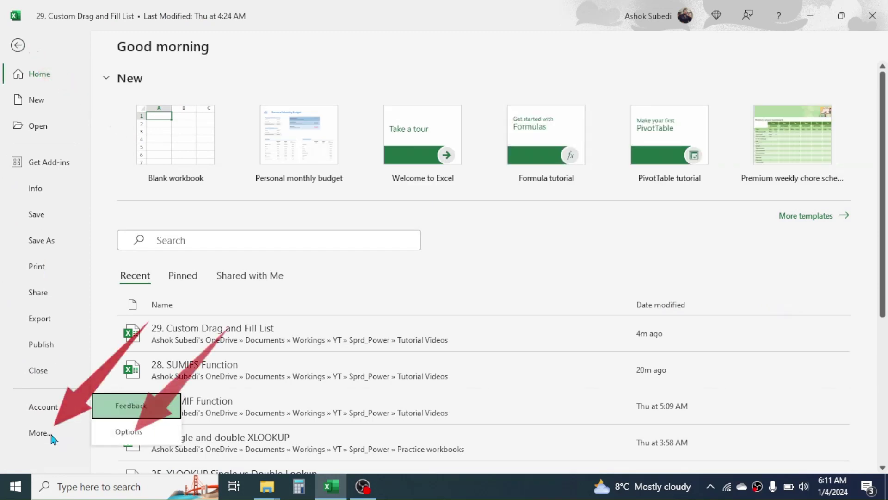
left_click(124, 432)
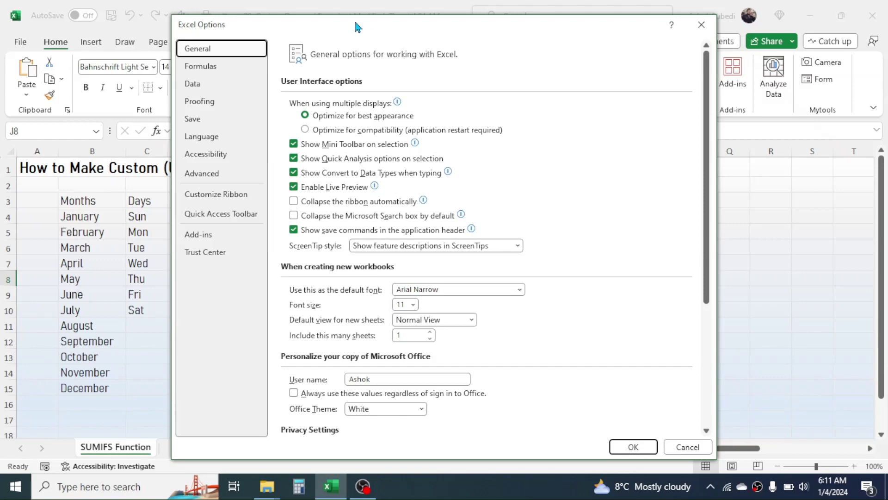
mouse_move(356, 27)
left_mouse_down()
mouse_move(383, 26)
mouse_move(372, 24)
left_mouse_up()
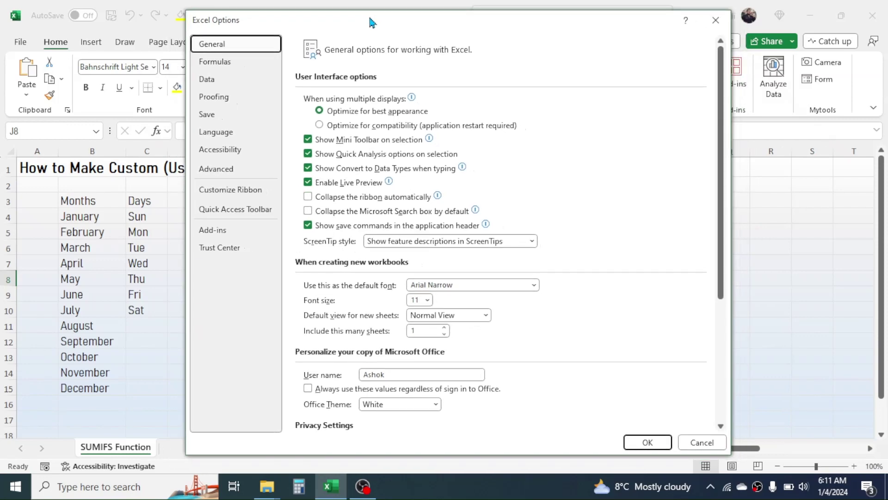
left_click(211, 174)
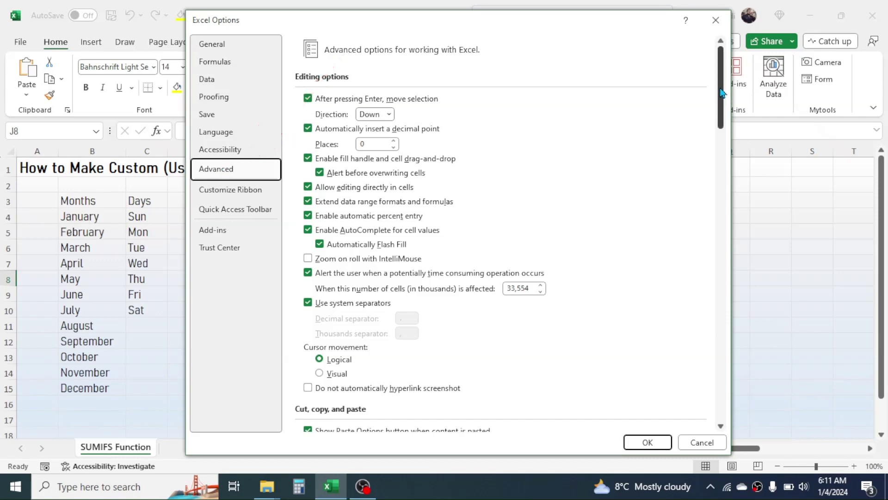
left_click_drag(720, 93, 720, 411)
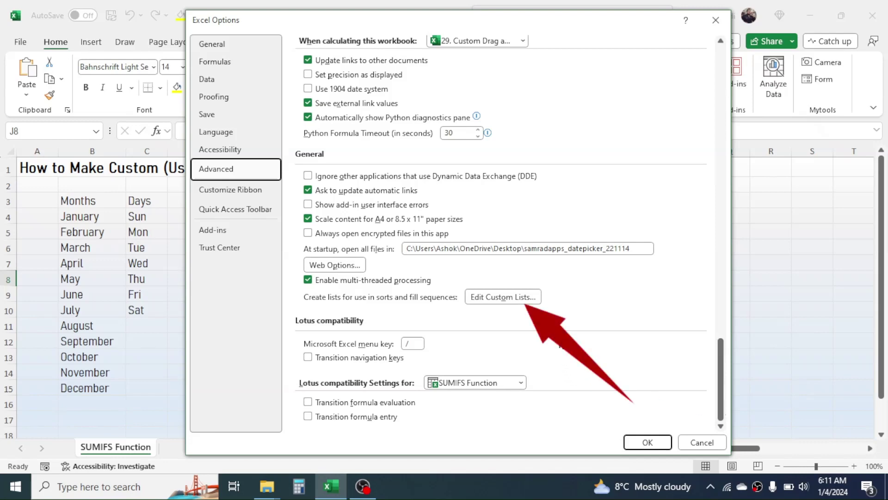
left_click(511, 298)
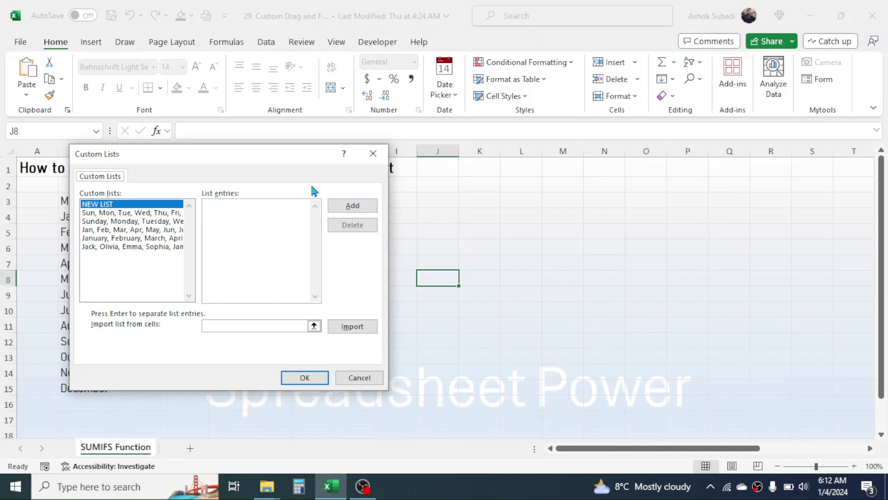
Delete the Jack employee-name custom list, confirm the deletion, and close the Custom Lists editor.
mouse_move(241, 158)
left_mouse_down()
mouse_move(326, 163)
mouse_move(399, 149)
left_mouse_up()
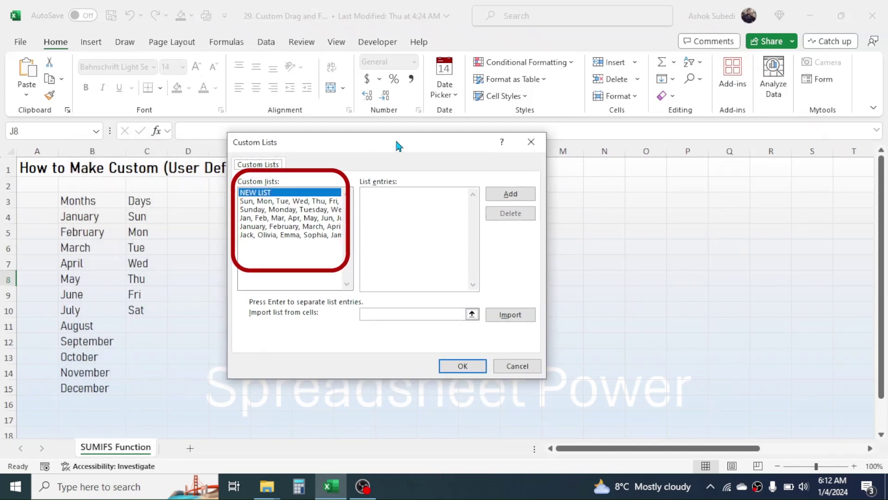
left_click(283, 235)
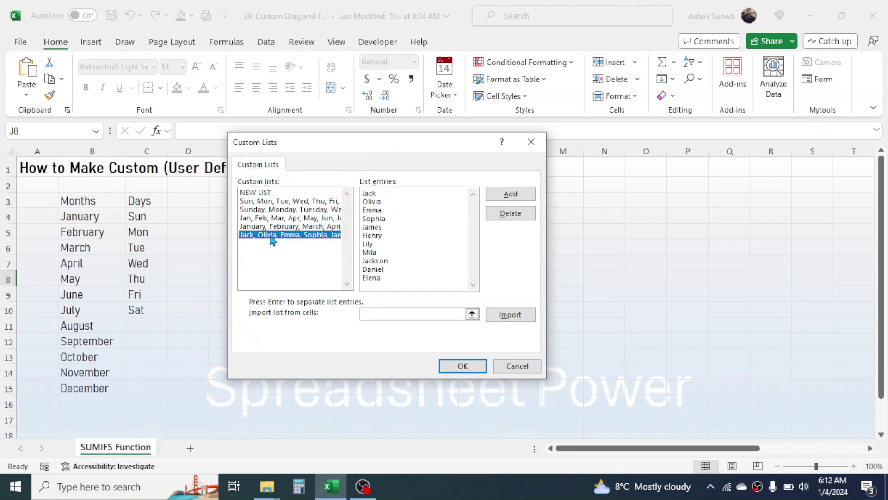
left_click(514, 214)
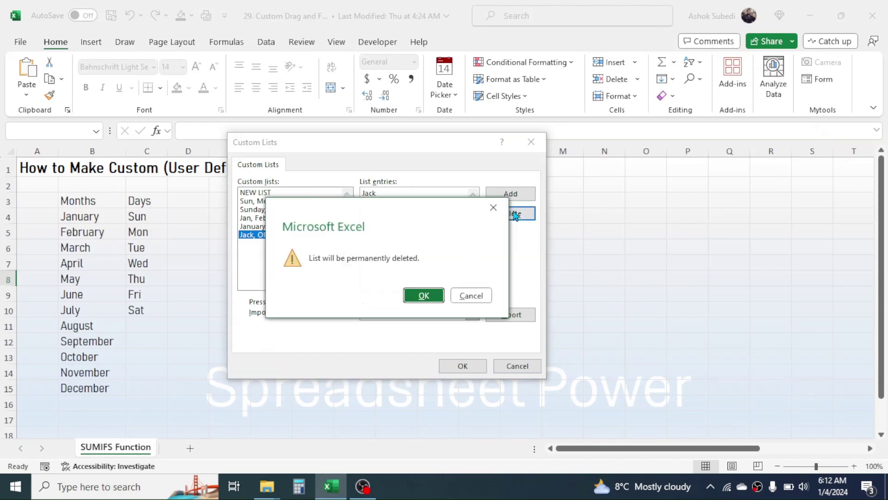
left_click(419, 299)
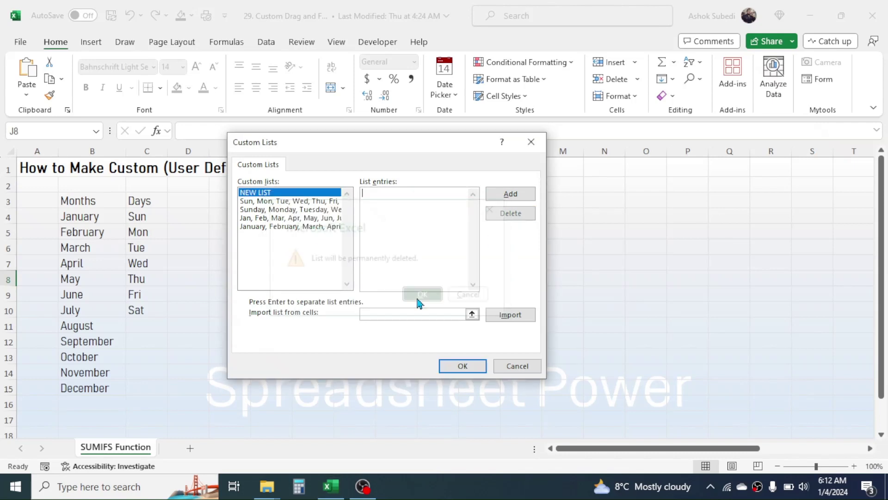
left_click(463, 365)
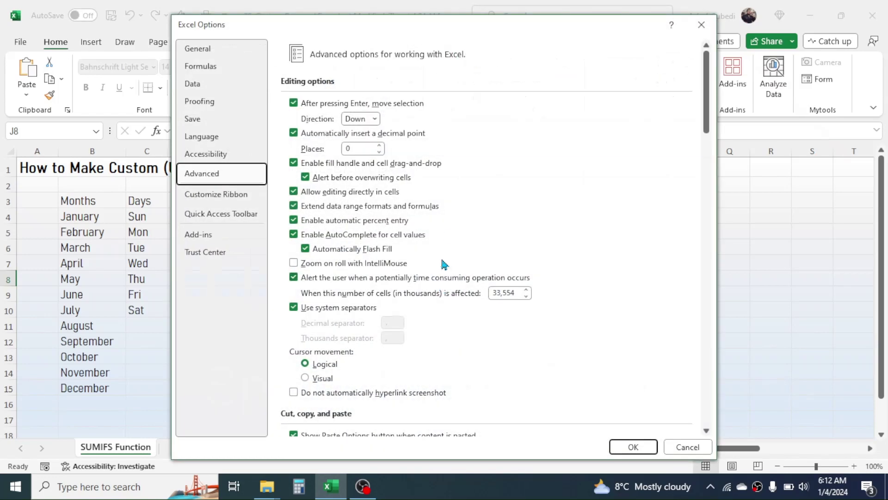
left_click(633, 447)
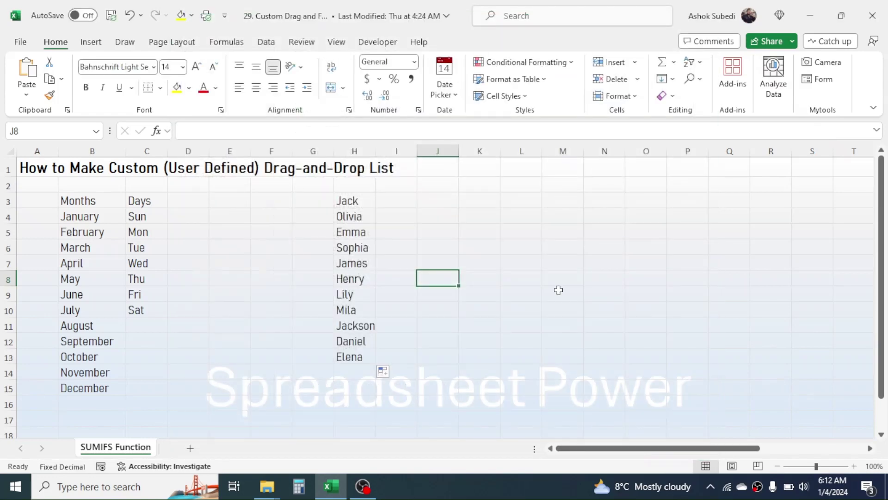
left_click(438, 202)
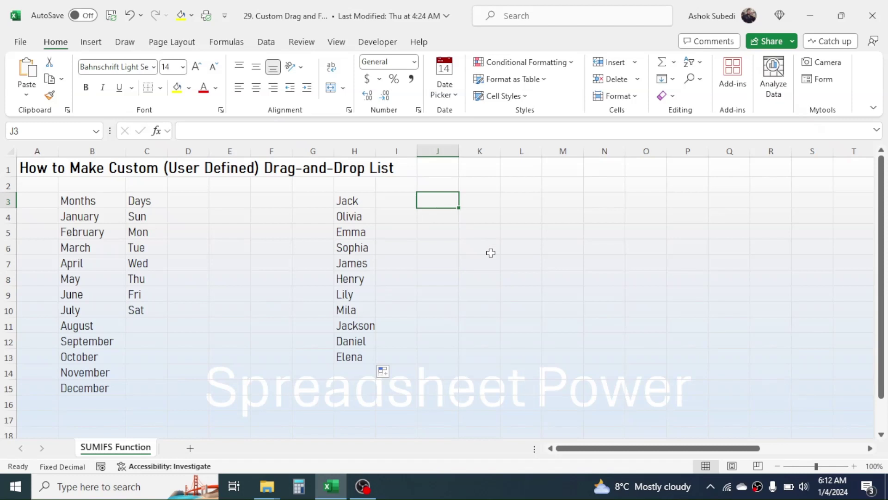
type("J")
key("BackSpace")
type("Ja")
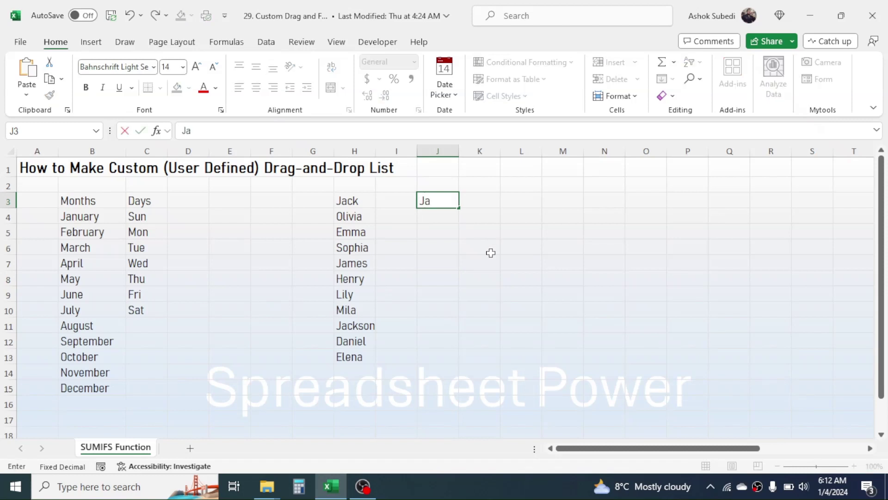
type("ck")
key("Return")
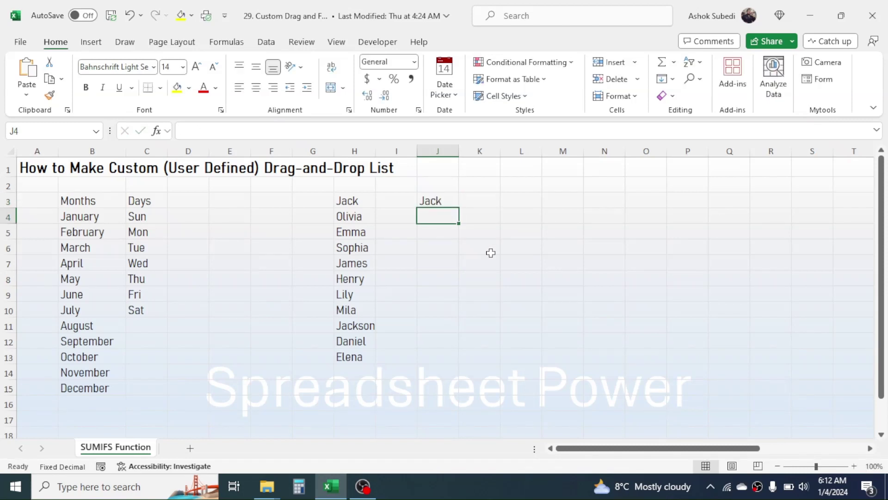
left_click(440, 198)
left_click_drag(458, 208, 454, 260)
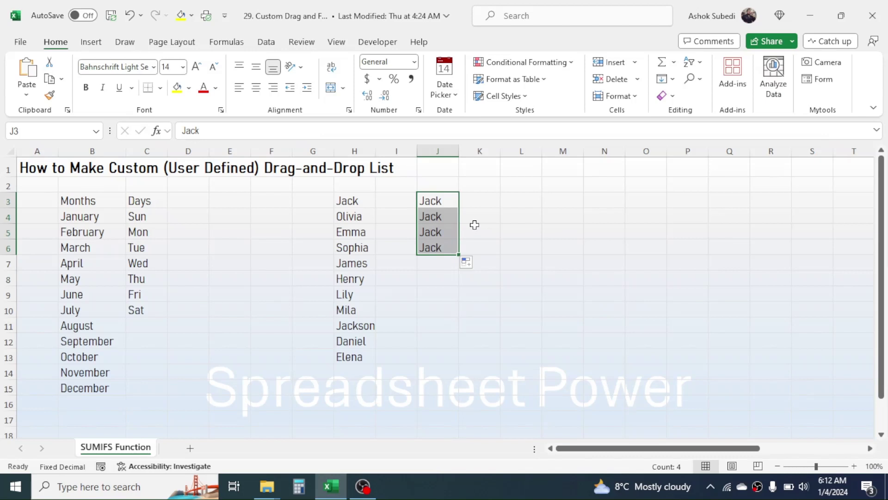
key("Delete")
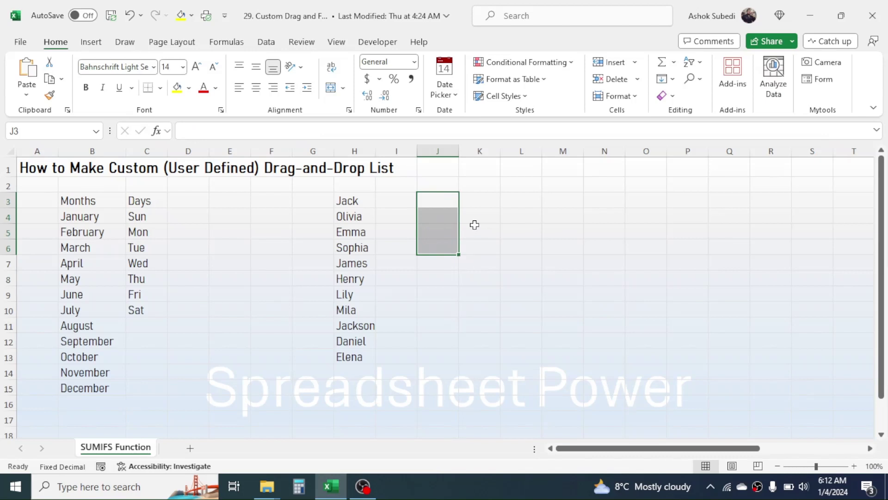
left_click(445, 201)
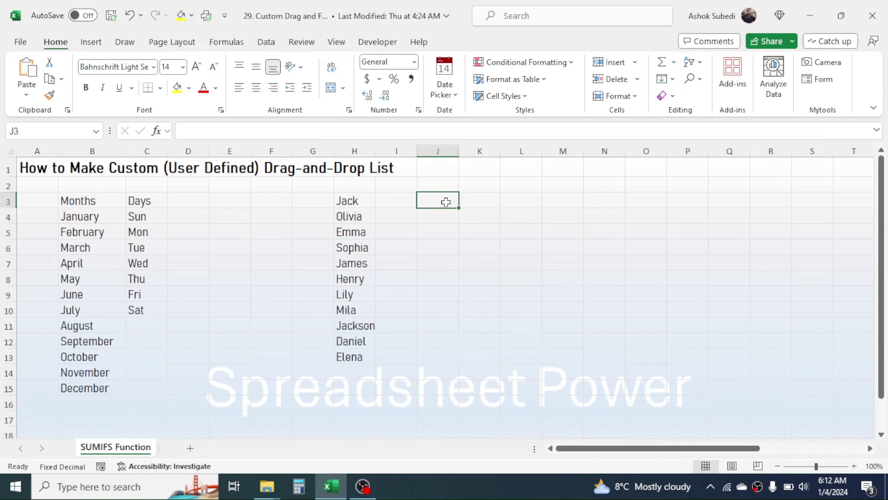
Reopen Custom Lists from Excel Options > Advanced, now showing only built-in day and month lists.
left_click(20, 43)
left_click(40, 435)
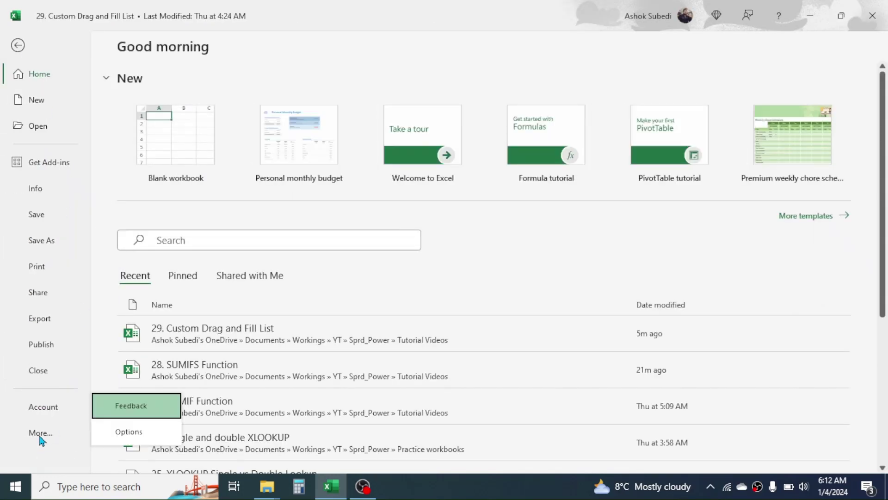
left_click(131, 430)
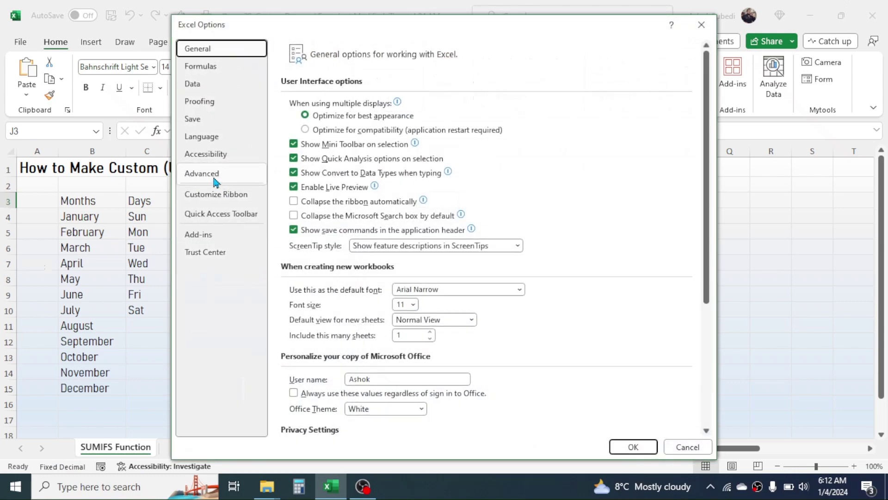
left_click(214, 178)
left_click_drag(706, 88, 712, 408)
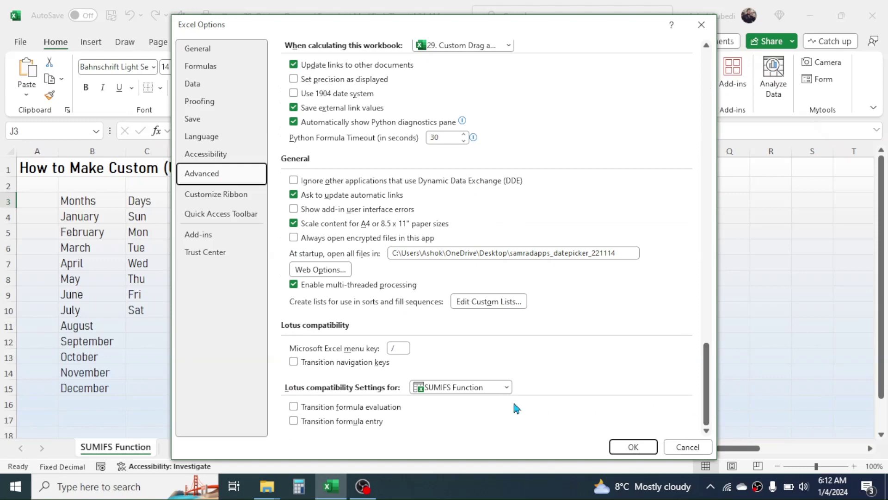
left_click(482, 304)
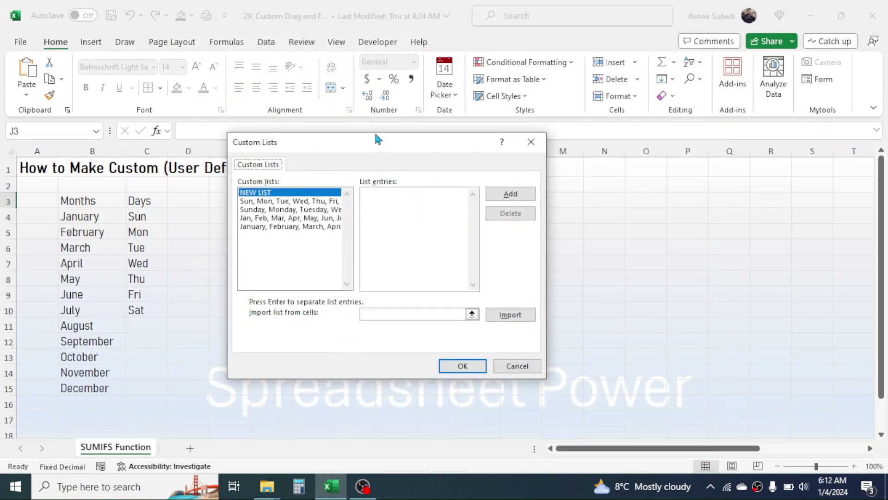
left_click_drag(367, 147, 579, 152)
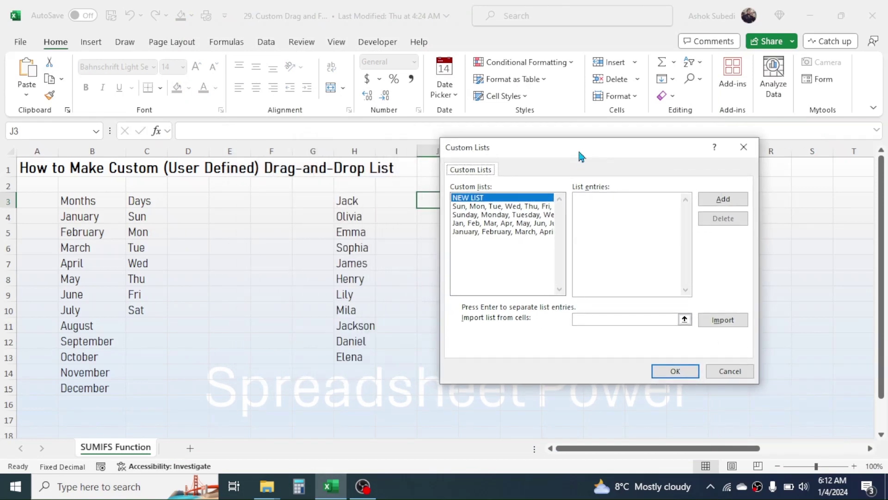
left_click(583, 200)
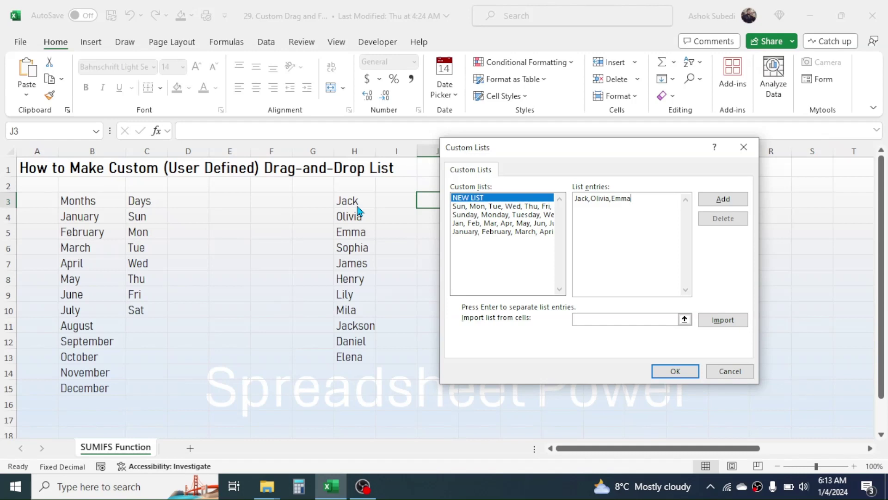
left_click(716, 199)
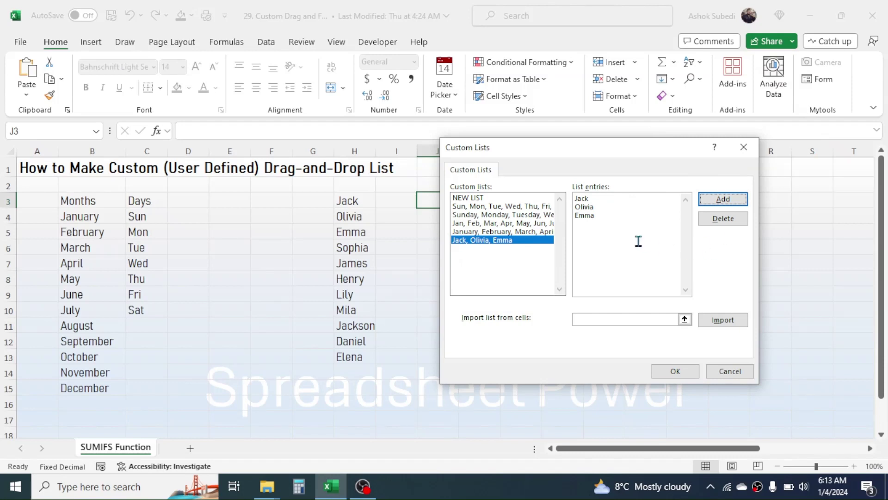
left_click(735, 222)
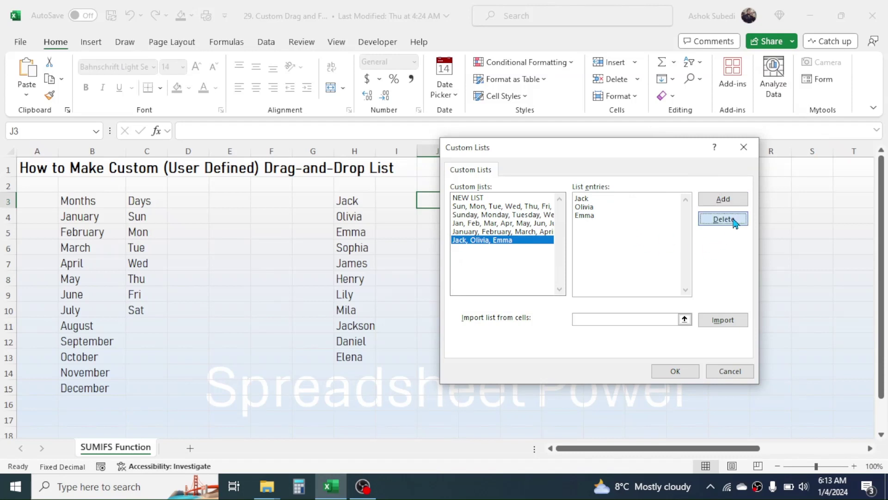
left_click(643, 303)
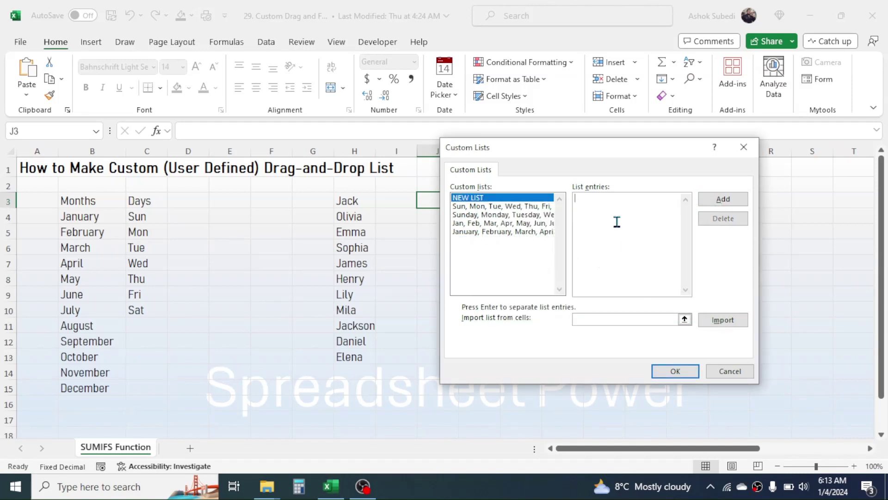
Import the names in $Y$3:$Y$13 as a new custom list and close both dialogs.
left_click_drag(621, 153, 403, 133)
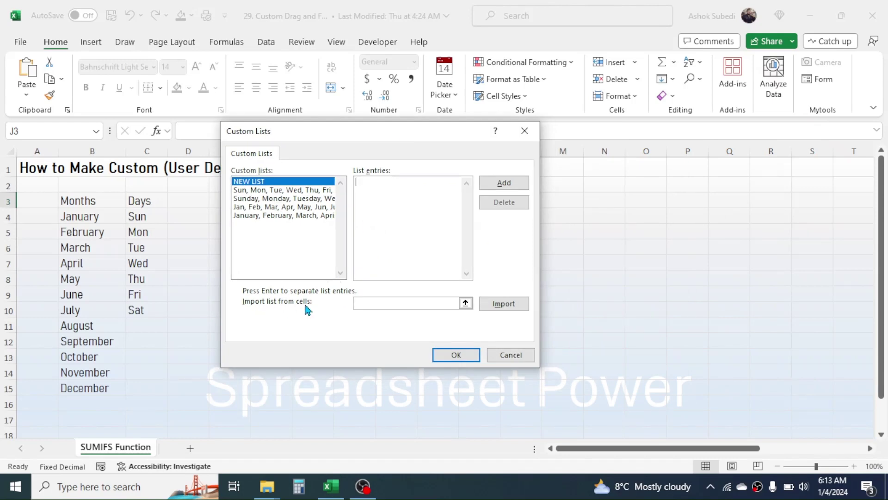
left_click(367, 305)
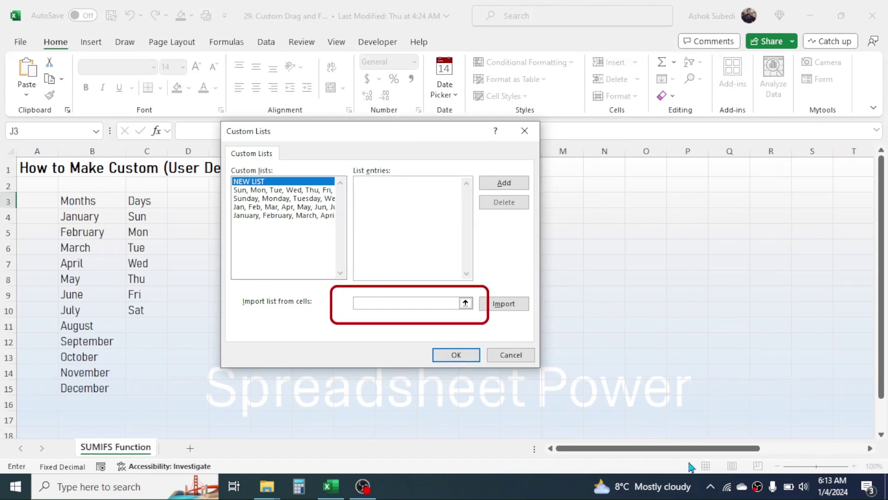
left_click_drag(674, 454, 777, 452)
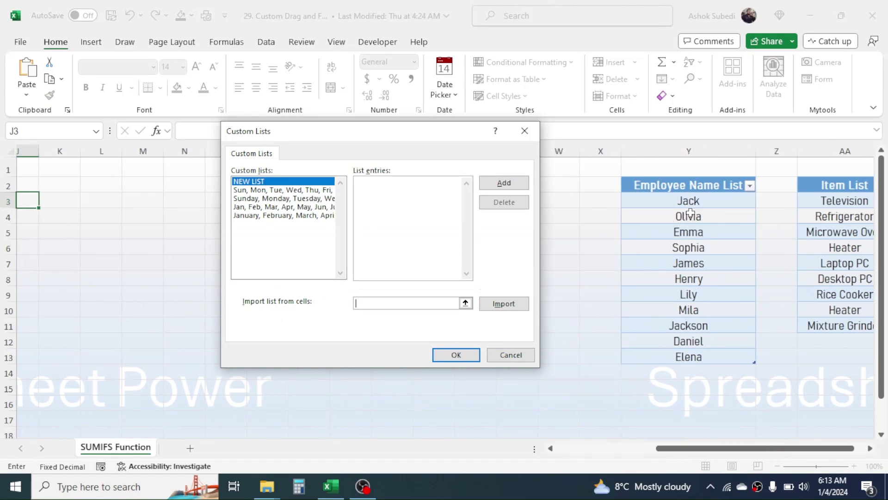
left_click_drag(694, 202, 692, 363)
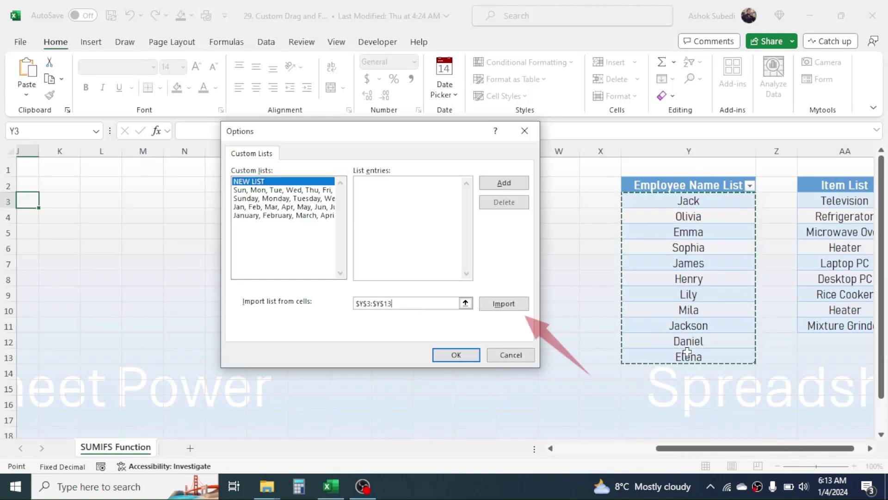
left_click(509, 307)
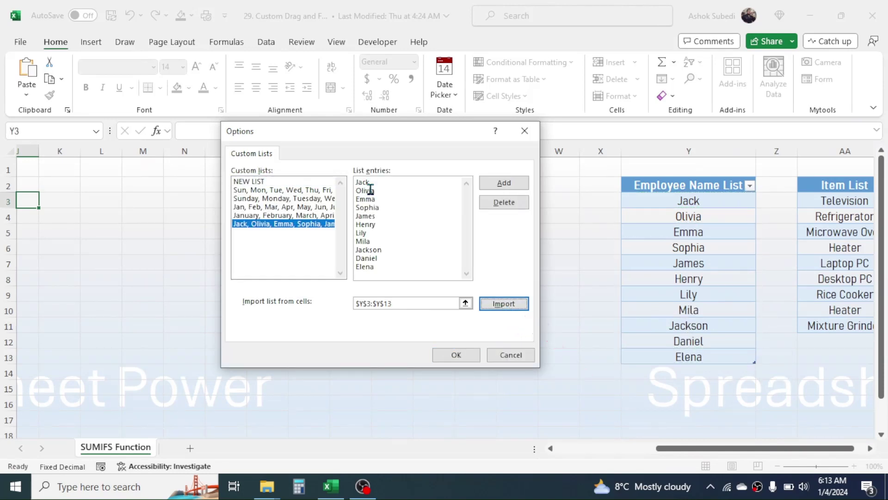
left_click(457, 354)
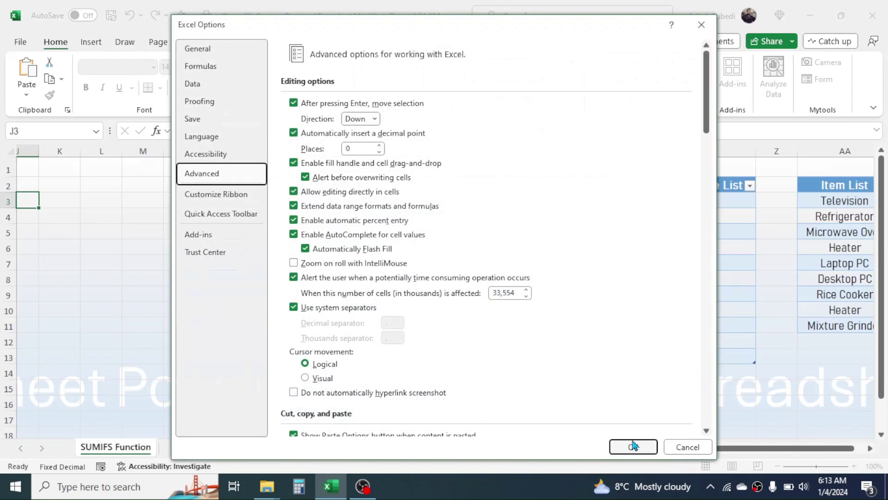
left_click(632, 447)
left_click_drag(628, 452, 573, 452)
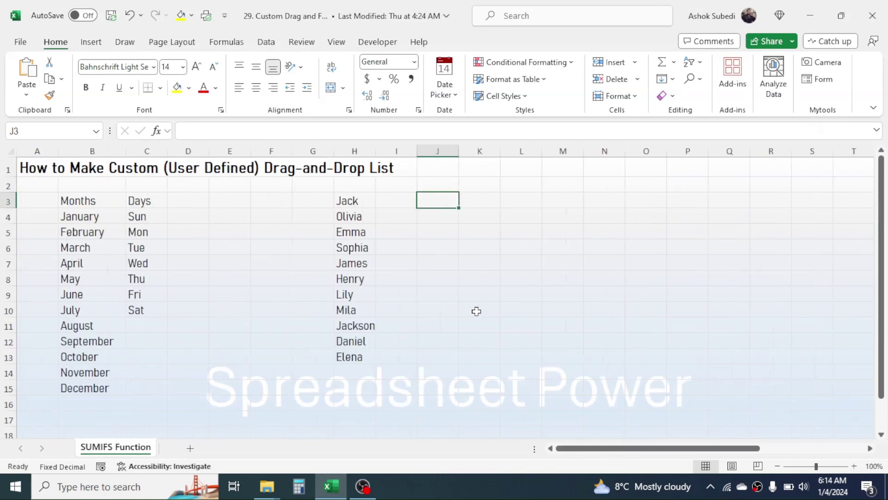
Enter Jack in K3 and drag-fill the employee names down to Elena in K13.
left_click(482, 205)
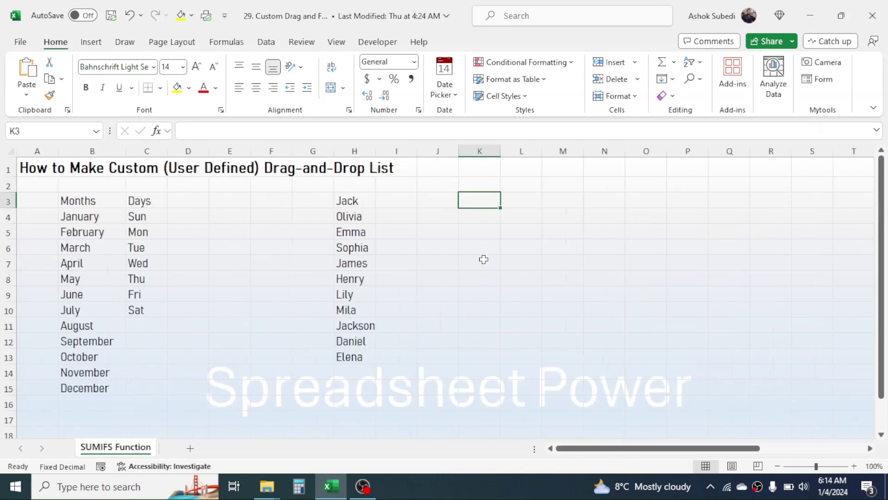
type("Ja")
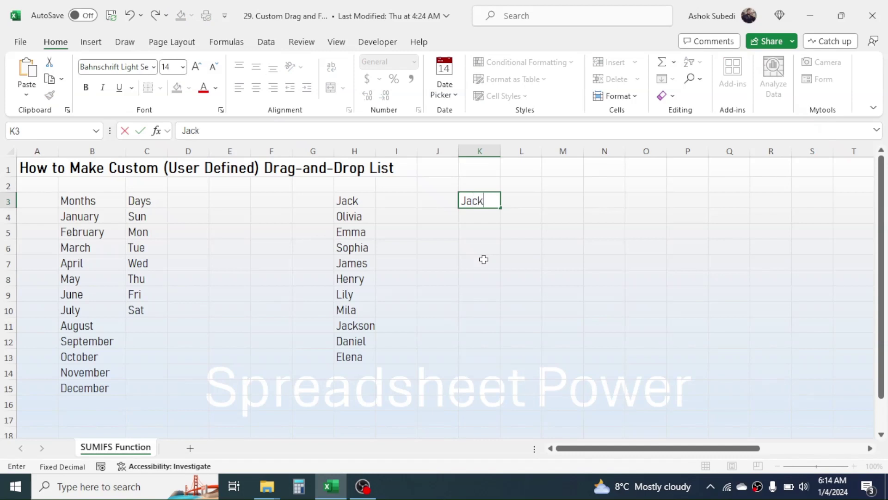
type("ck")
key("Return")
left_click(483, 204)
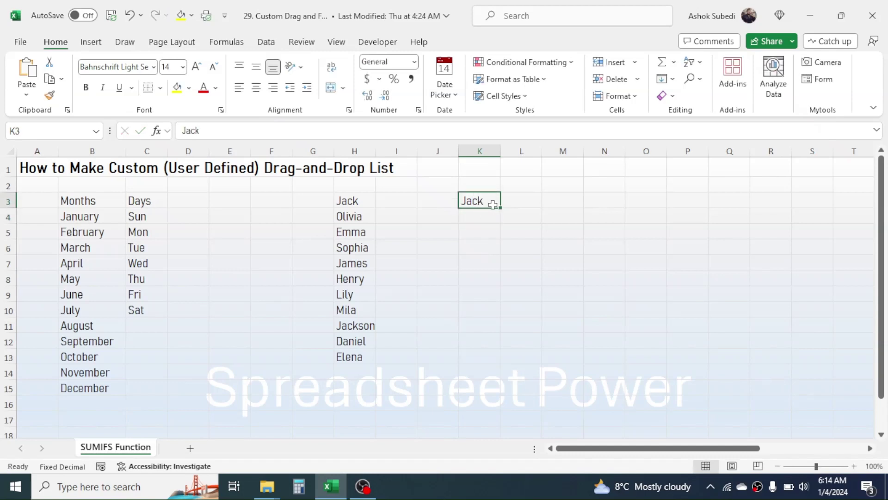
left_click_drag(501, 209, 495, 362)
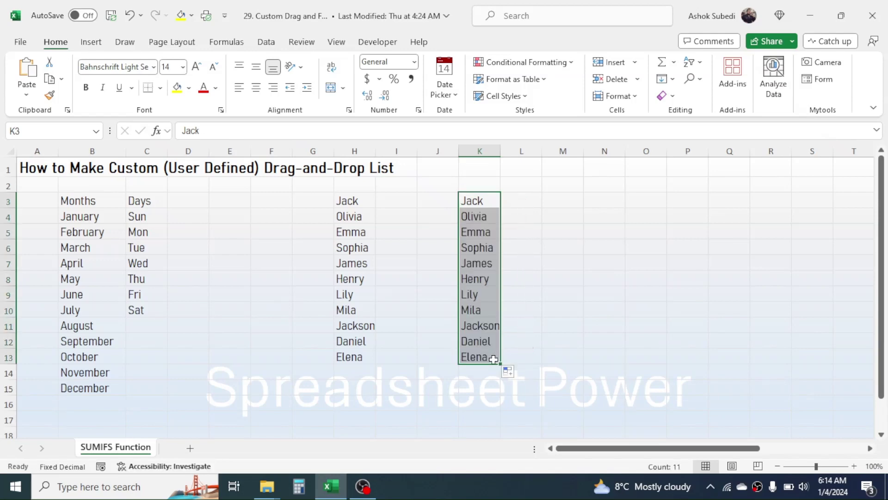
left_click(566, 204)
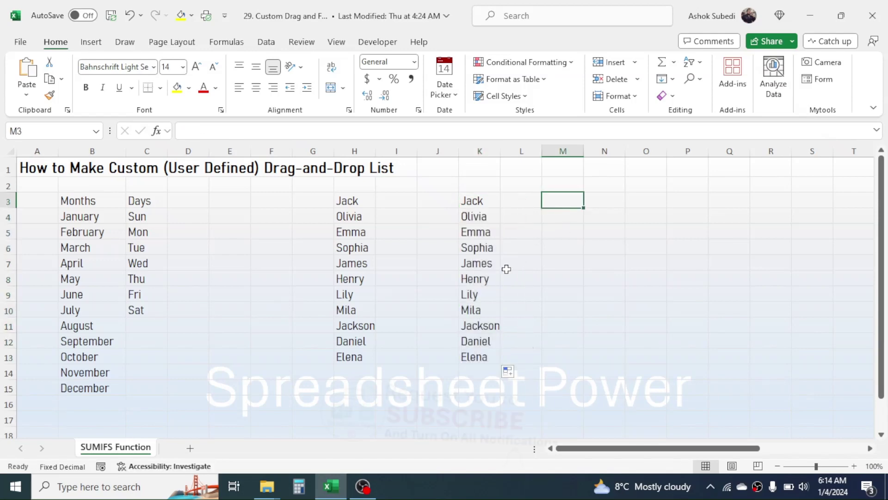
Enter James in M8 and drag-fill to M15, wrapping from Elena back to Jack.
left_click(568, 274)
type("Ja")
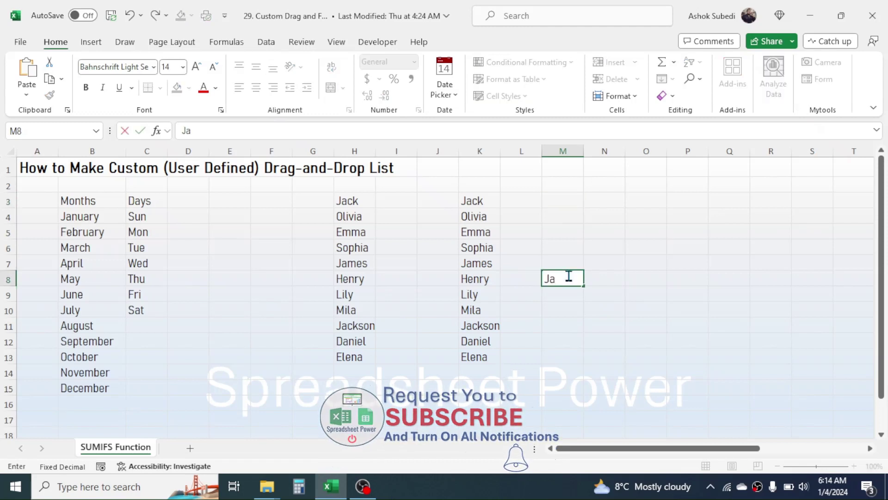
type("mes")
key("Return")
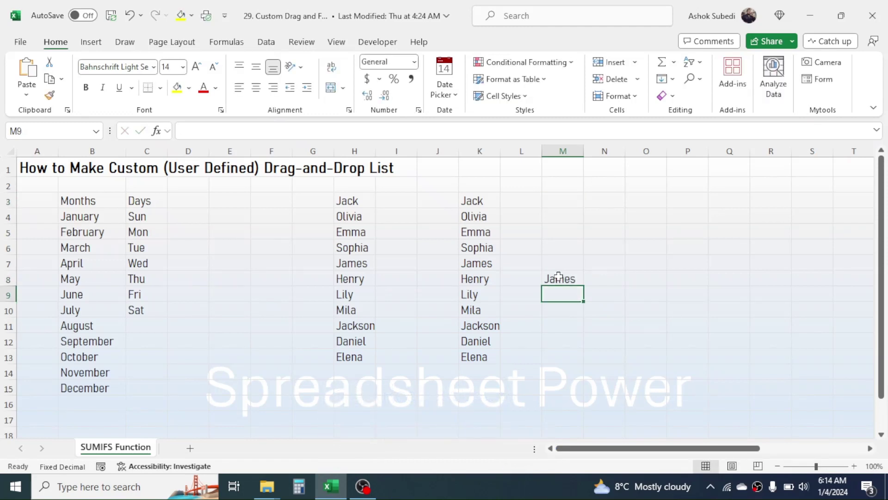
left_click(558, 276)
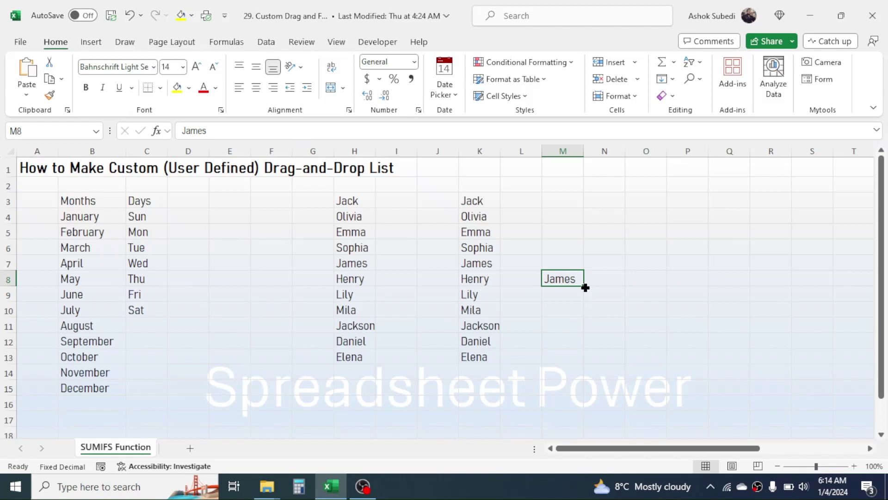
left_click_drag(585, 287, 564, 330)
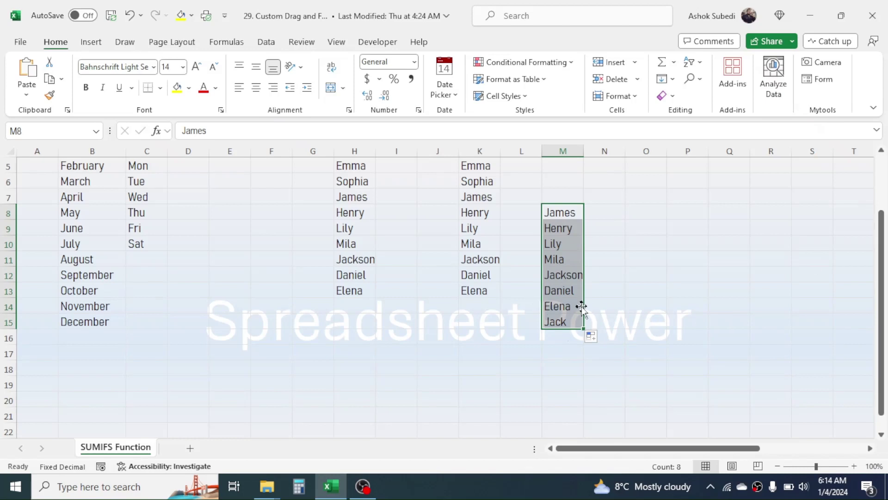
left_click(640, 229)
left_click_drag(882, 277, 887, 186)
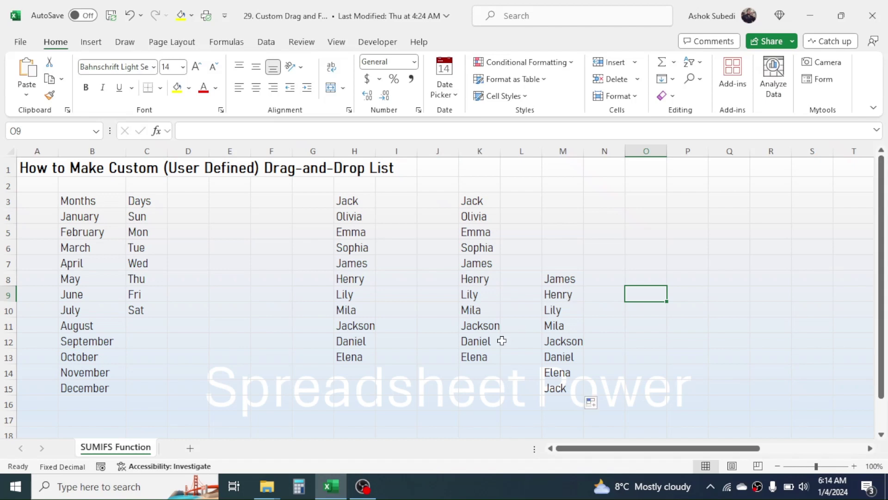
Enter Elena in N3 and drag-fill to N14, cycling through Jack and Olivia back to Elena.
left_click(481, 355)
left_click(605, 204)
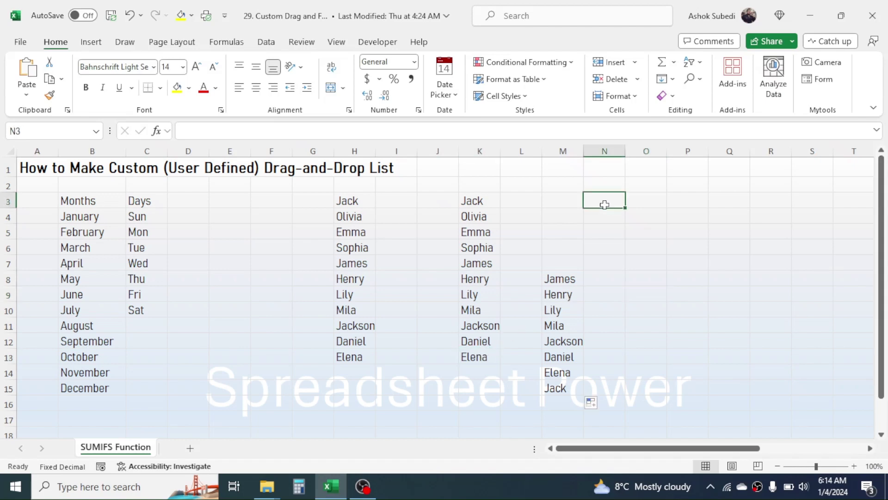
type("El")
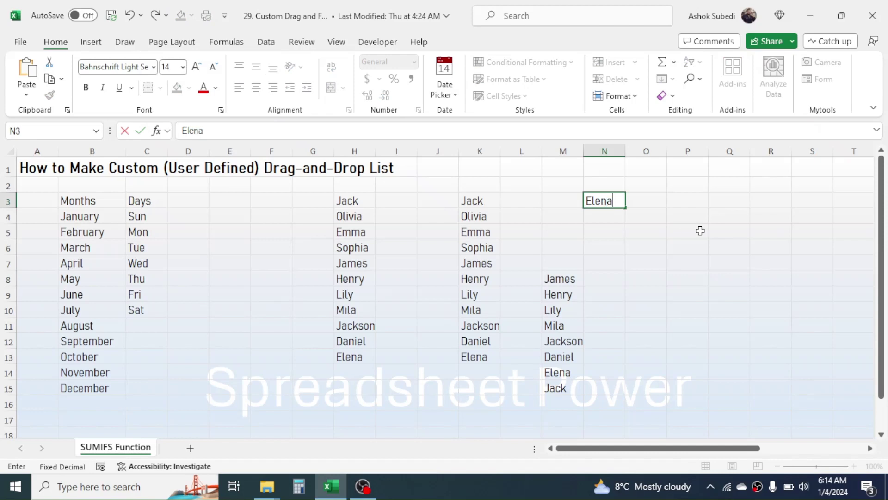
type("ena")
key("Return")
left_click(615, 201)
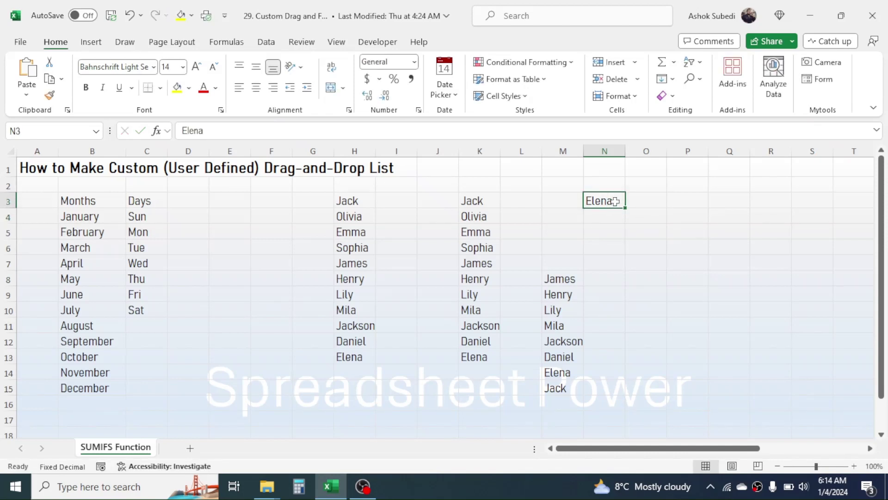
left_click_drag(624, 208, 623, 375)
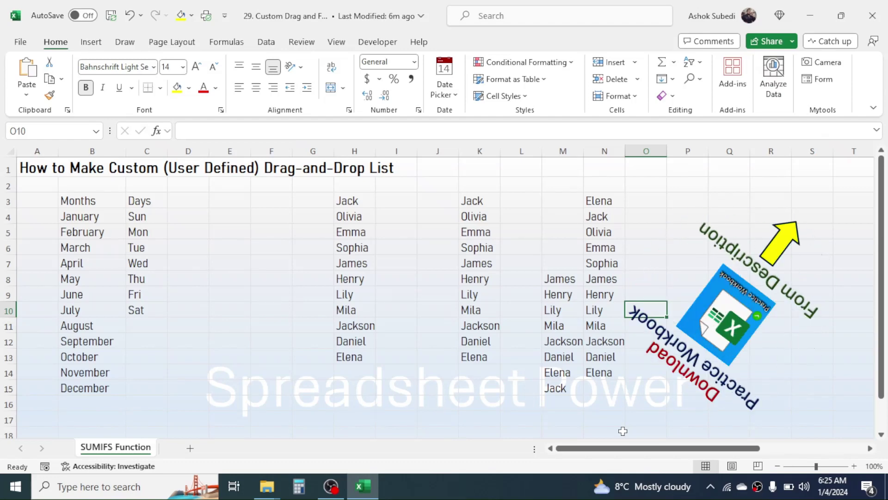
left_click_drag(653, 447, 758, 447)
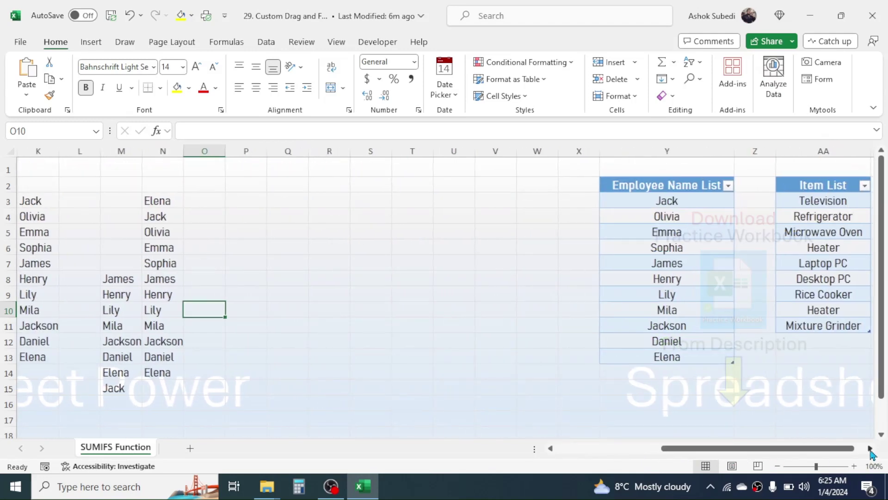
left_click(819, 205)
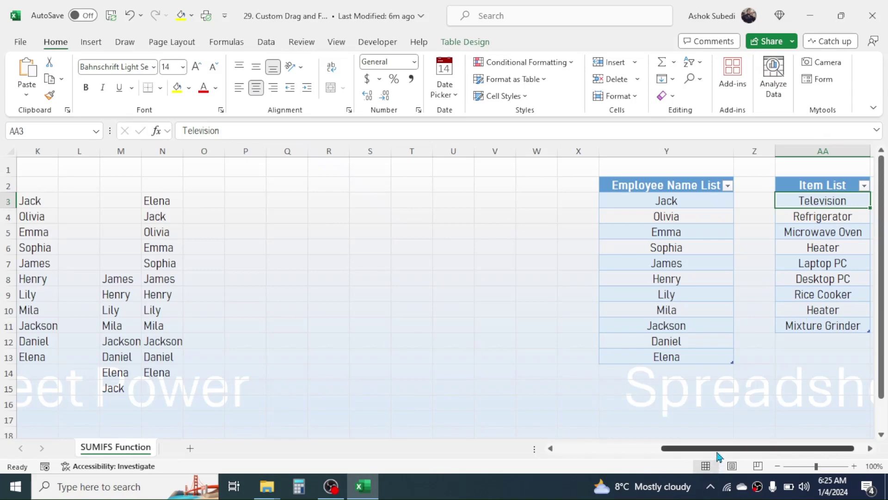
left_click_drag(718, 454, 612, 452)
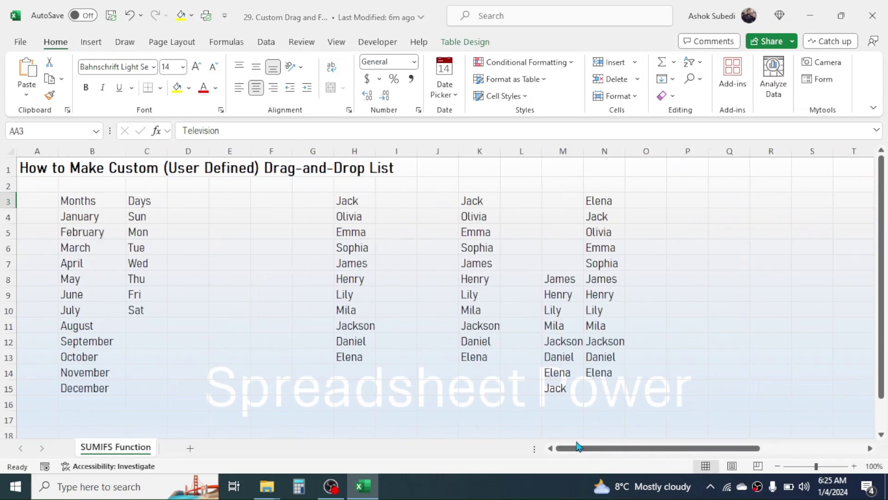